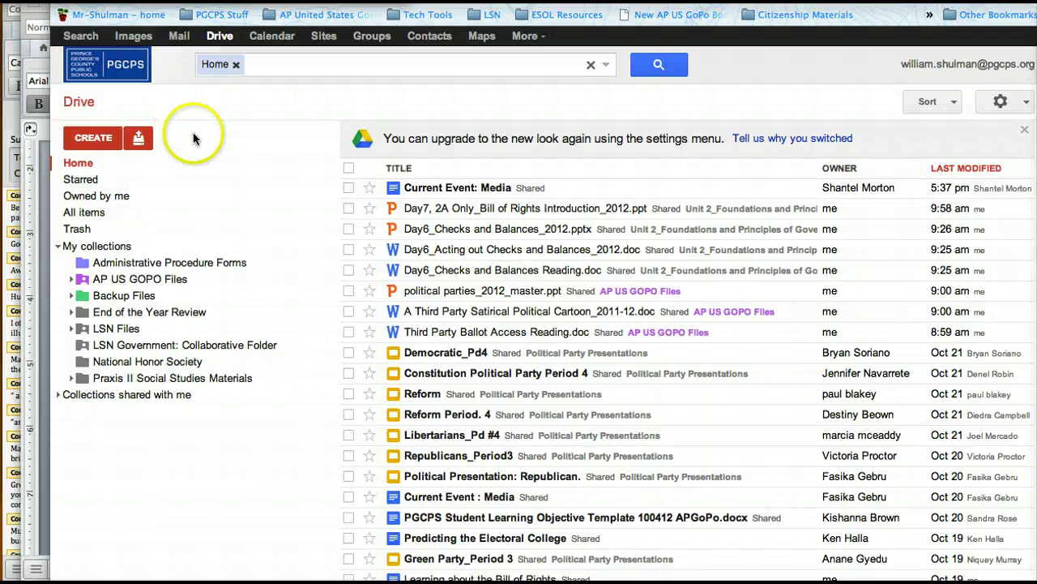
Create a new blank Google Docs document from the Drive New menu
click(197, 217)
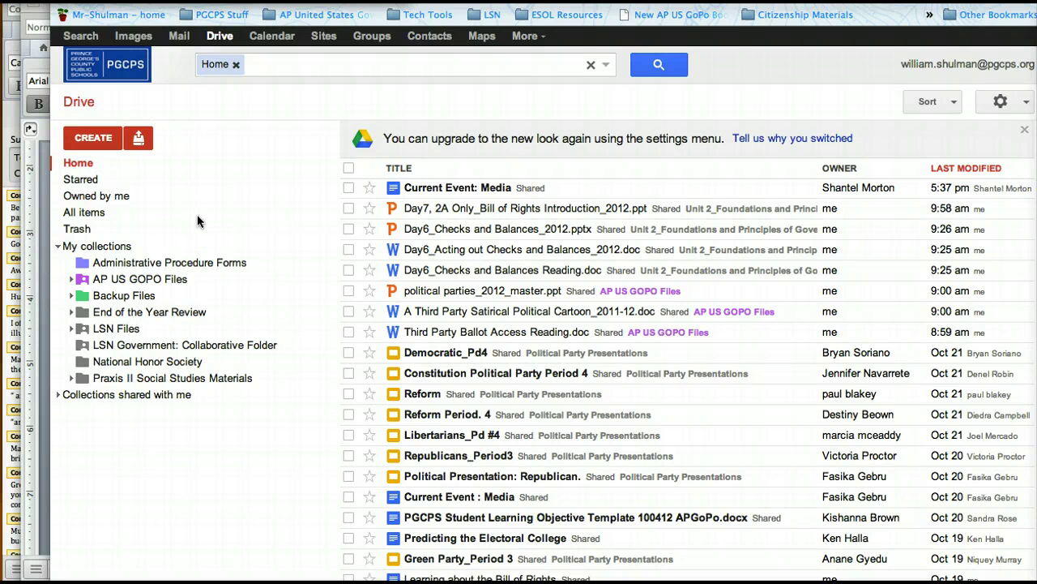
click(193, 217)
click(194, 212)
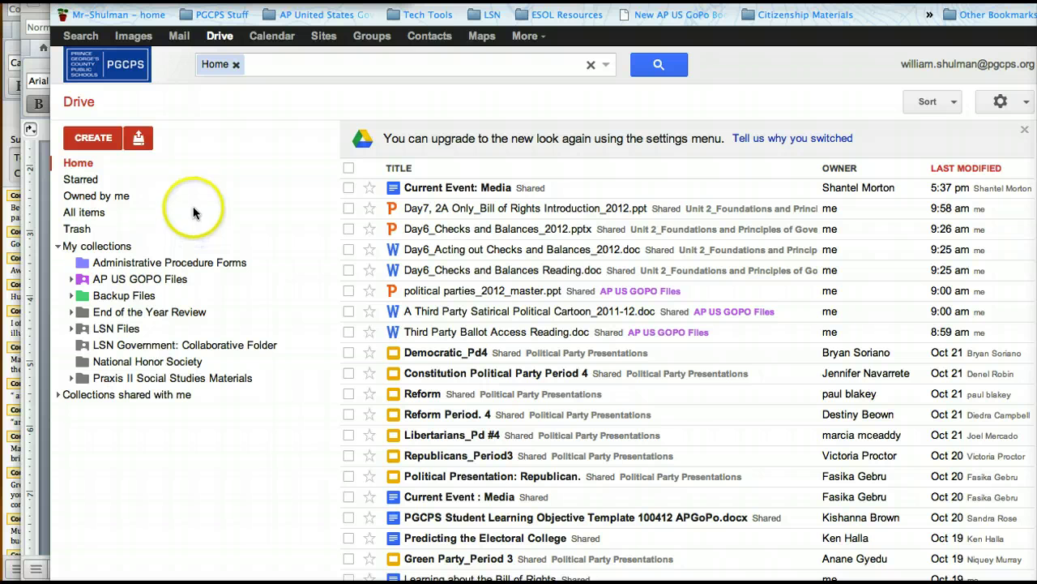
click(96, 144)
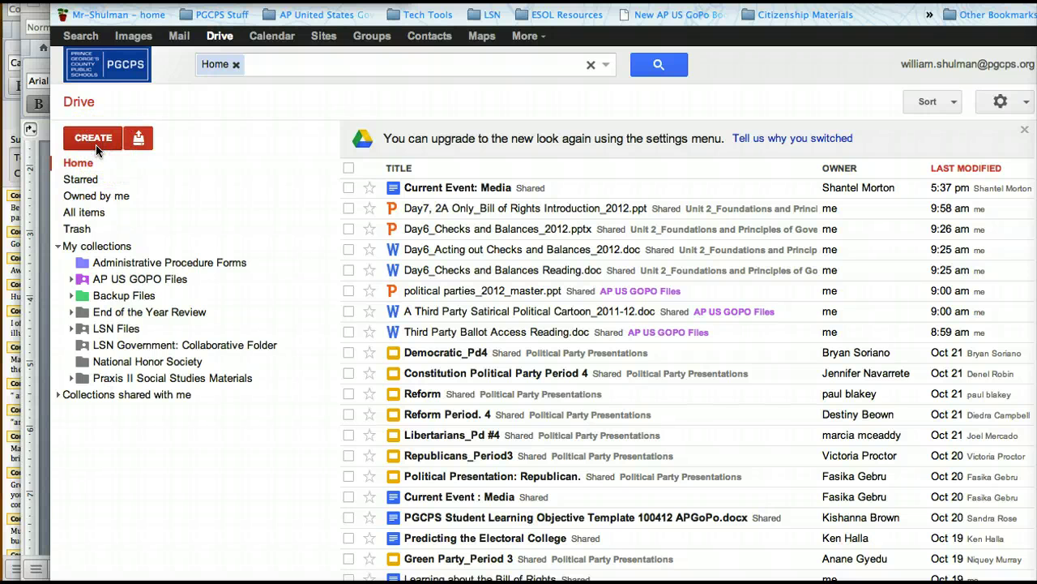
click(95, 144)
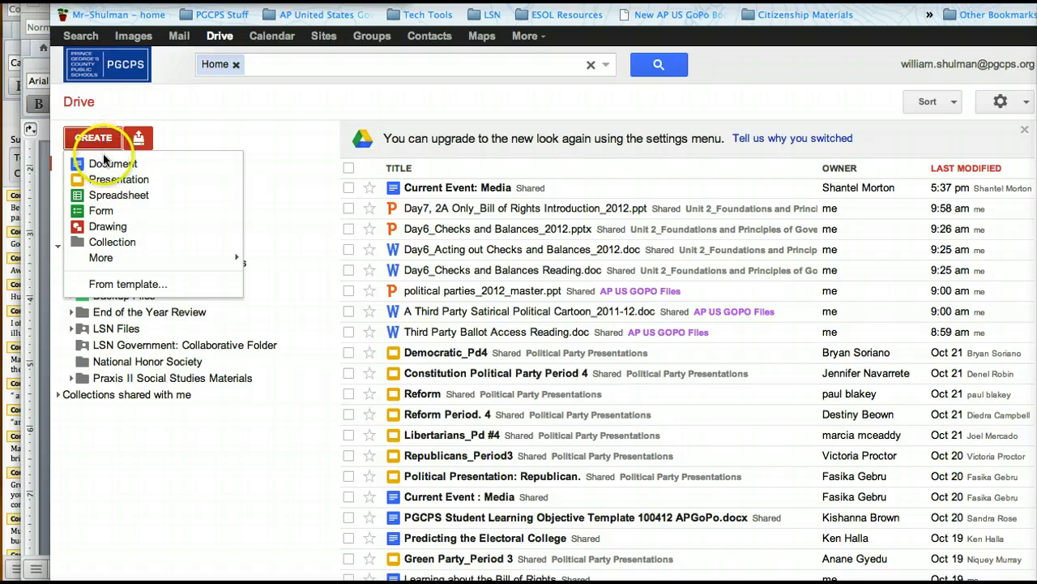
click(105, 163)
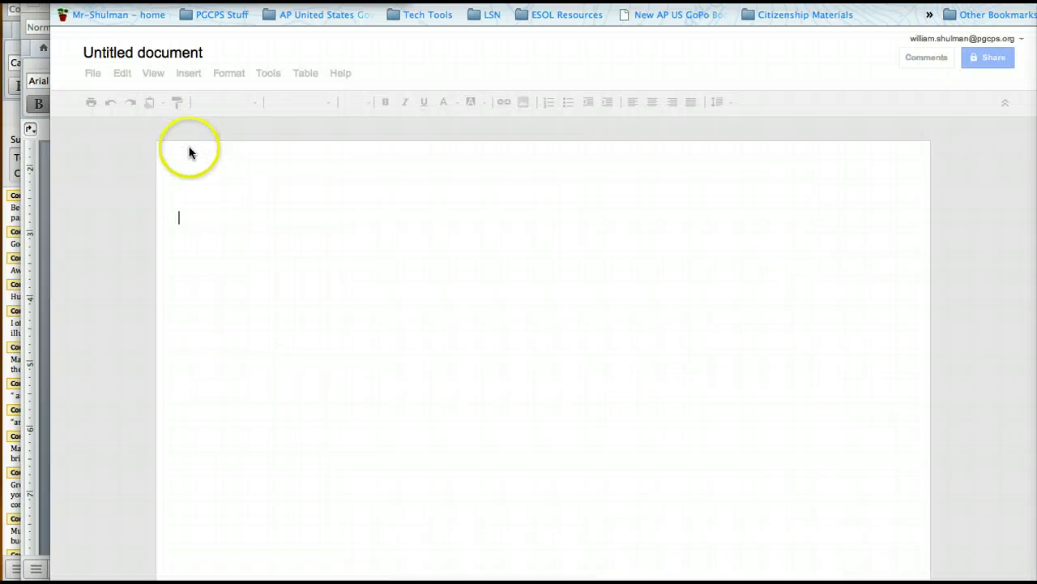
Rename the document 'Current Event_Media_' plus the author's name and '_Pd#'
click(111, 54)
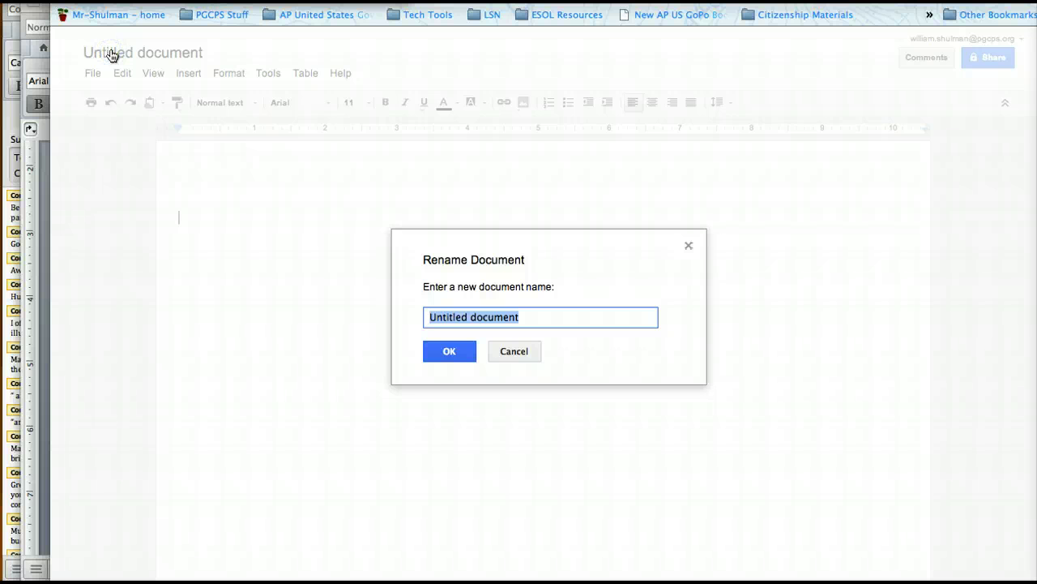
text(Current Event_)
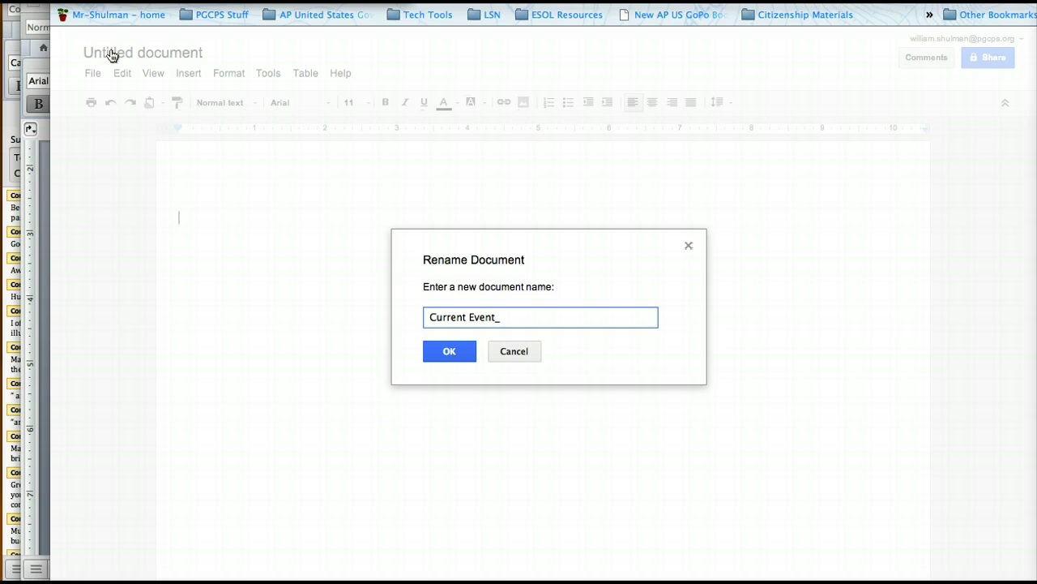
text(Media_WShulman)
click(444, 351)
click(598, 314)
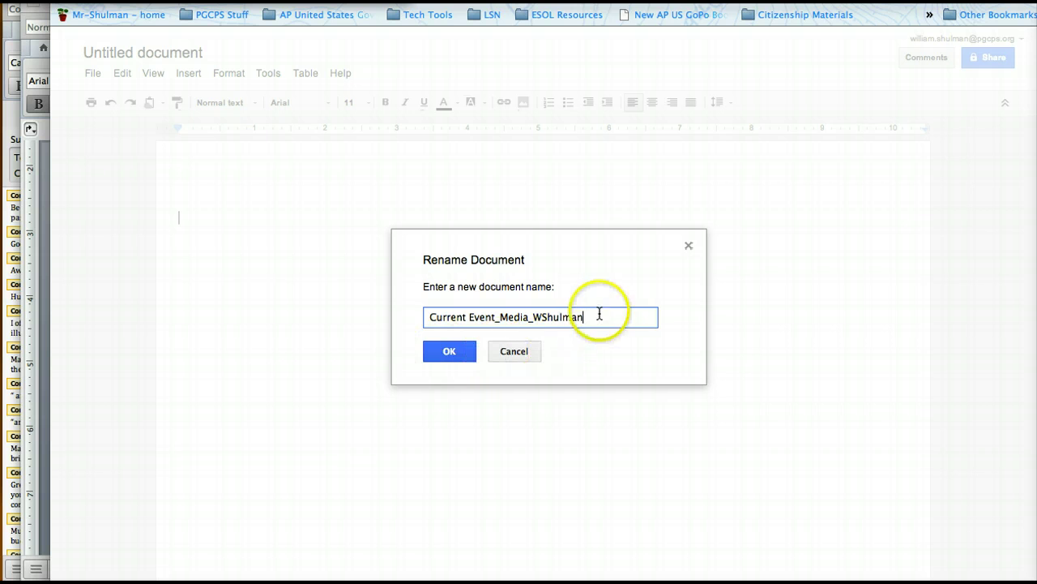
text(_Pd)
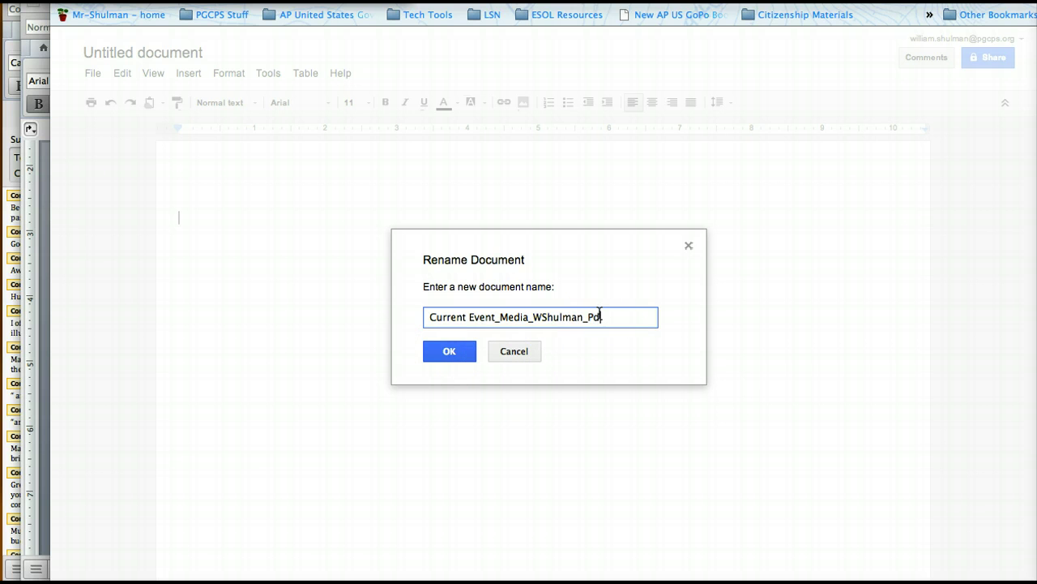
text(#)
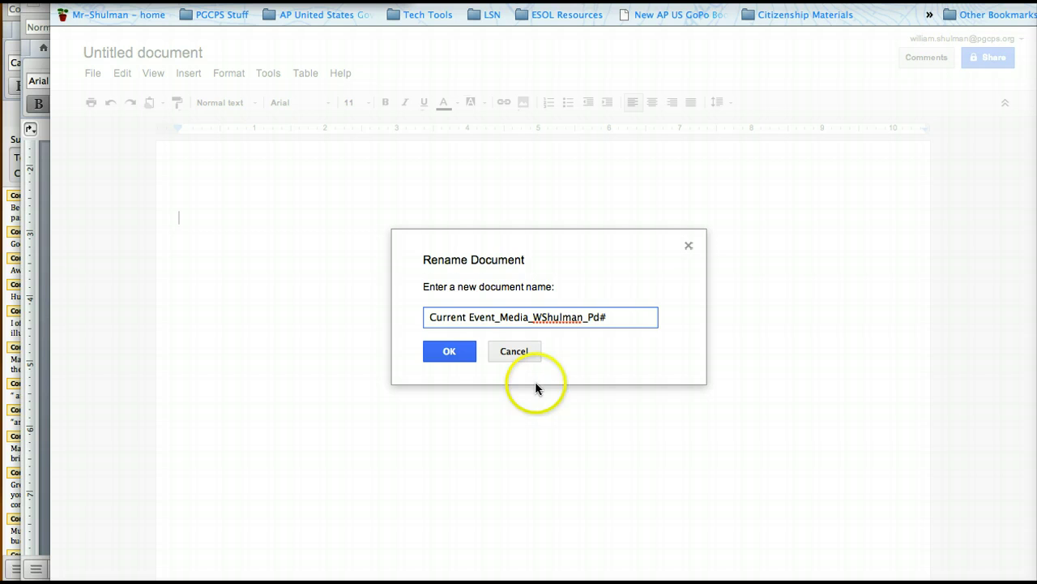
click(463, 358)
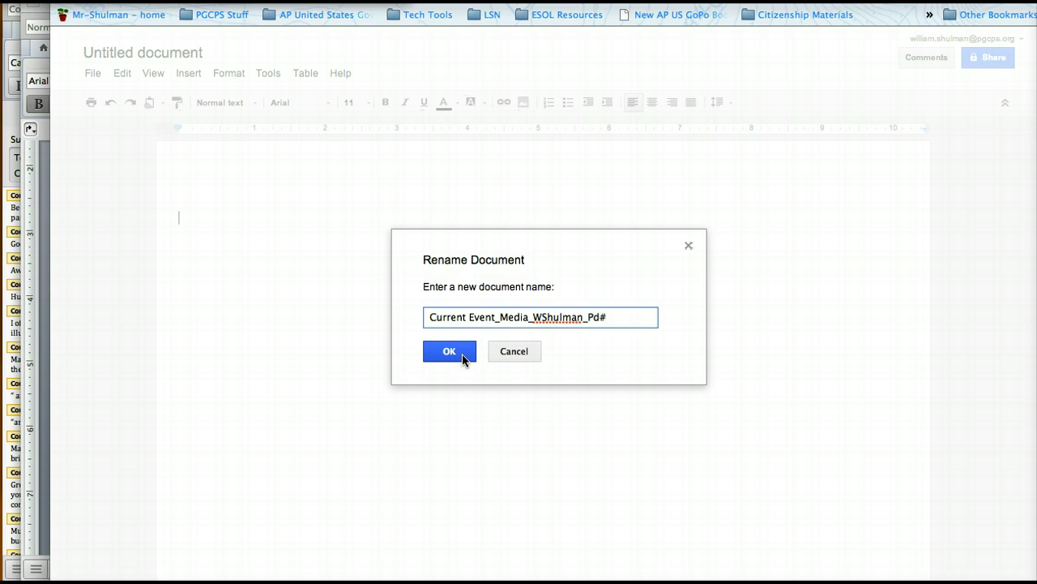
click(455, 357)
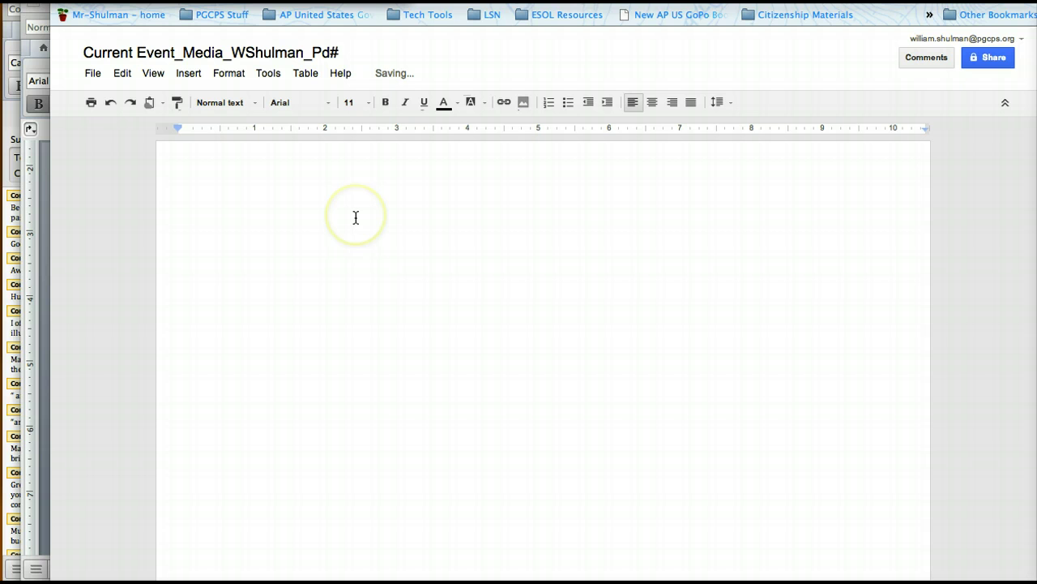
Type placeholder text on the first line and add the teacher as a share recipient
text(sdfg;lkdjgl;kjsdgl;kjsdkl;gjsdl;kfgjsd;ljgsd;lkjgkls)
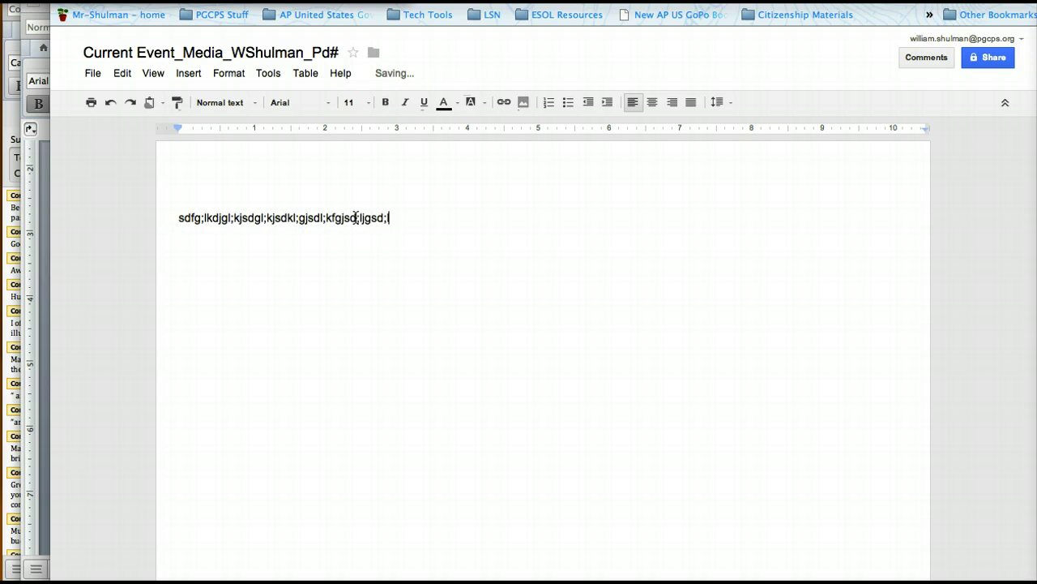
click(421, 22)
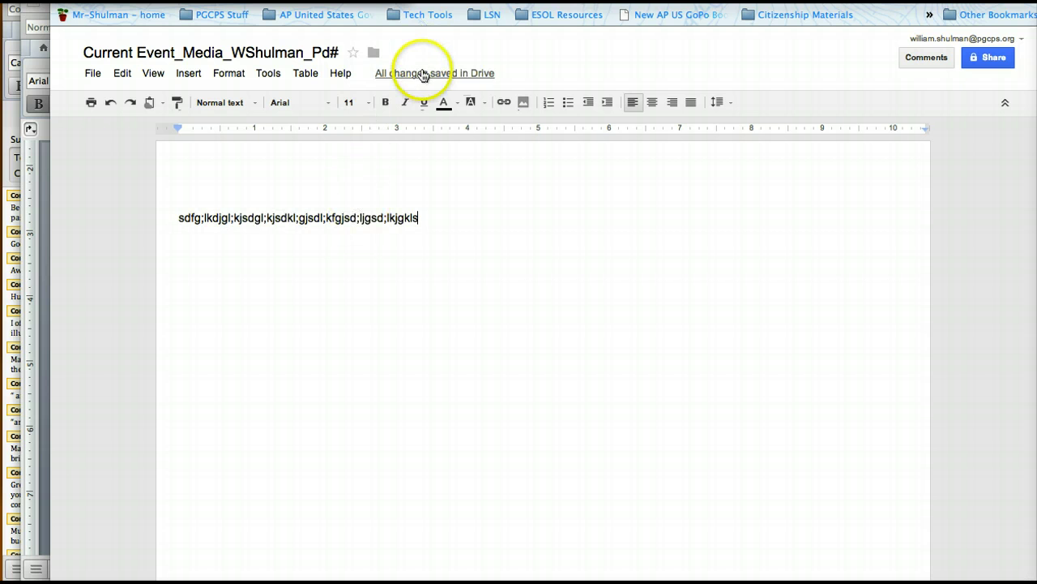
click(991, 61)
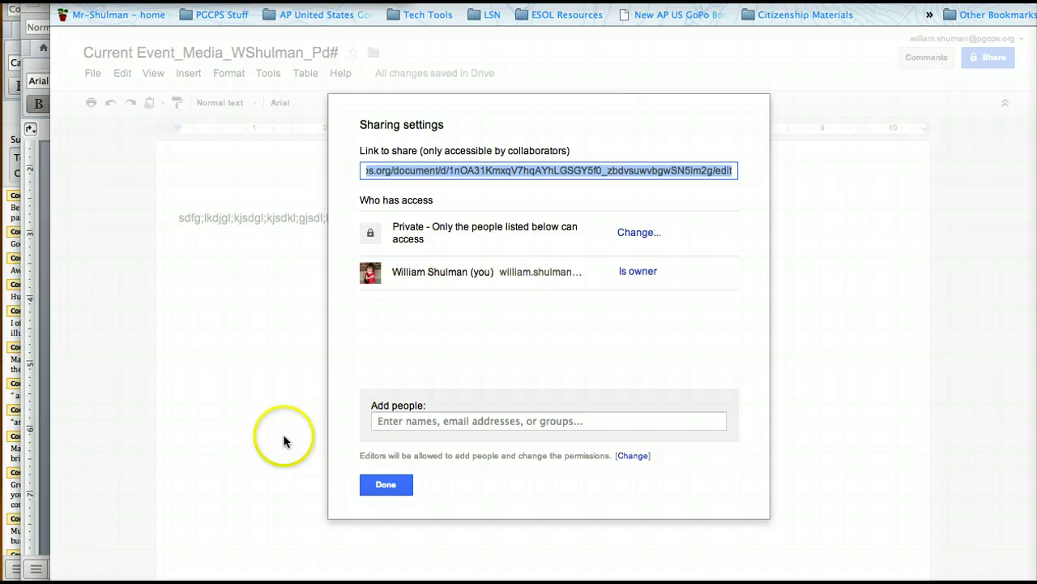
click(394, 423)
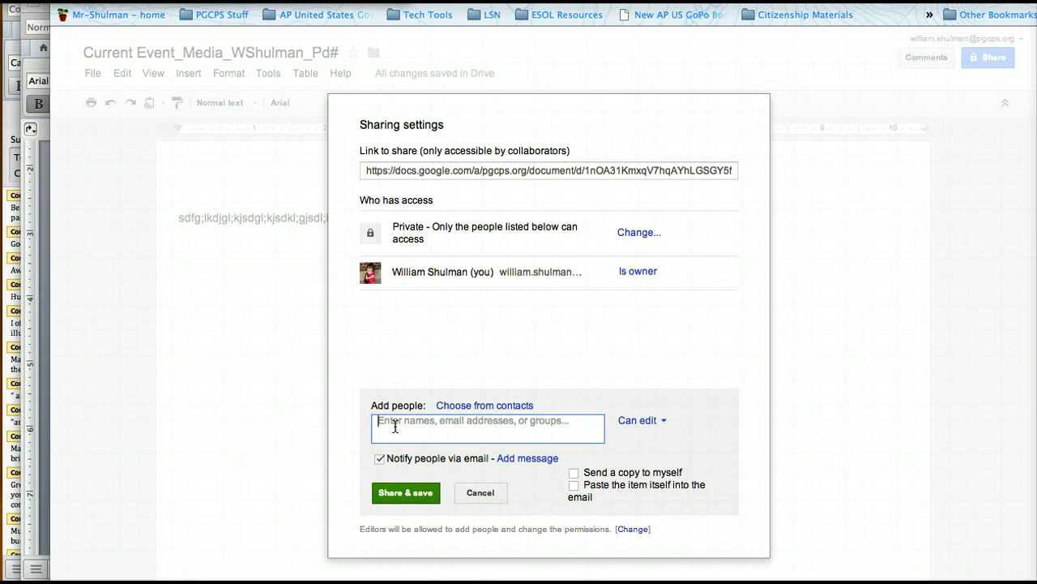
text(william)
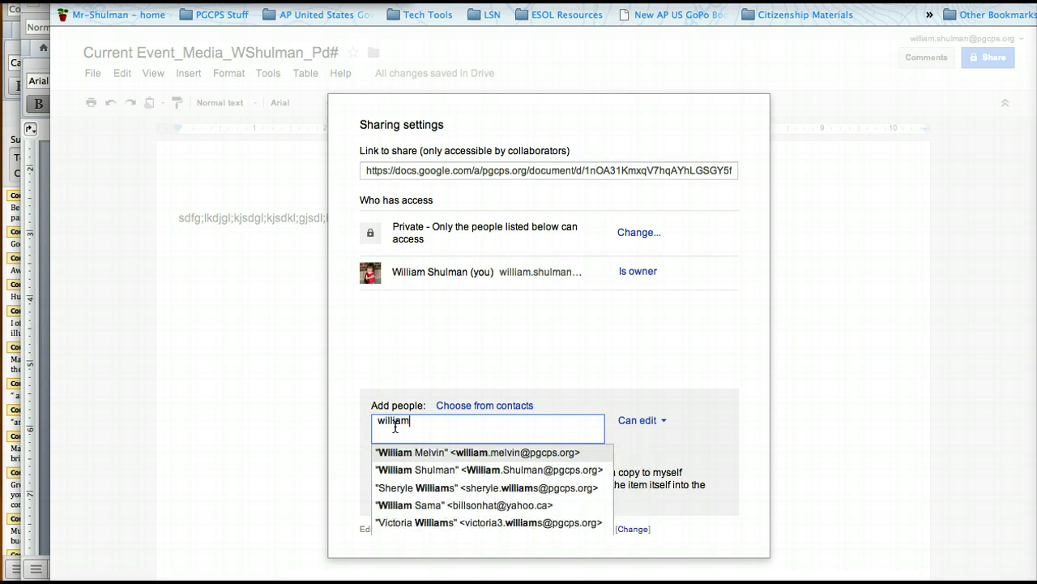
key(Down)
key(Return)
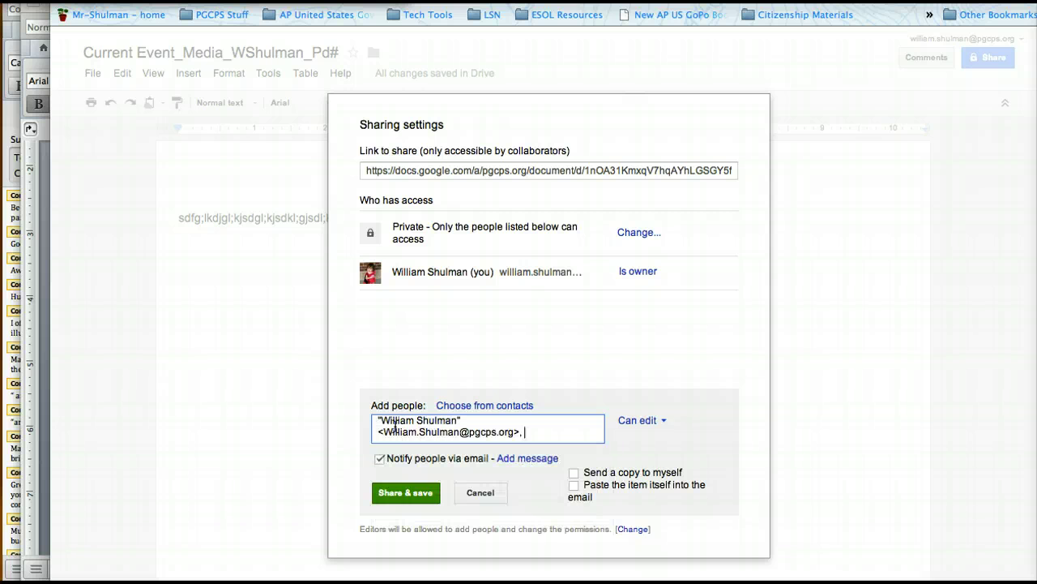
Give the teacher Can comment access and save the share settings
click(657, 421)
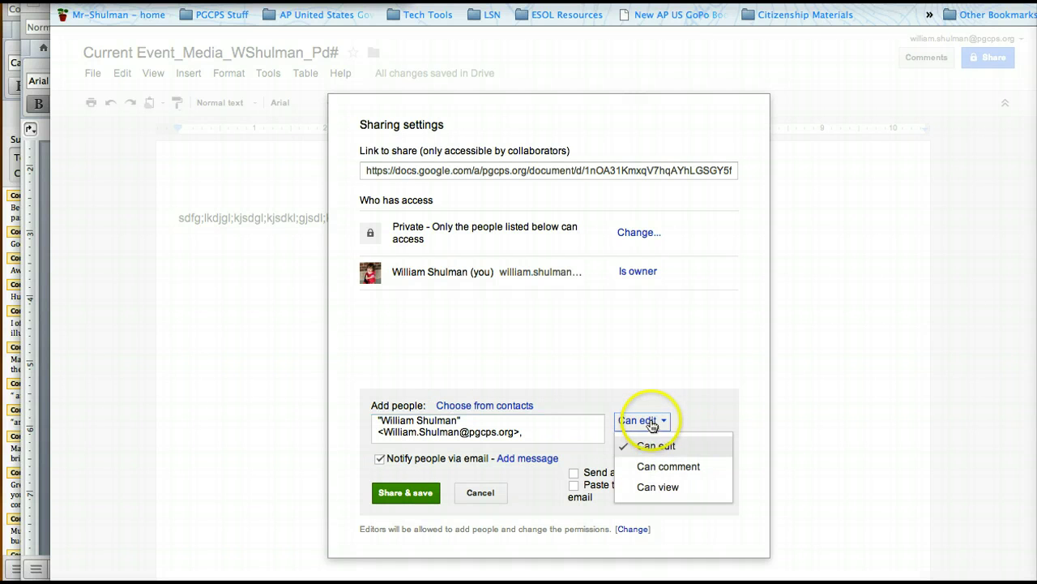
click(660, 467)
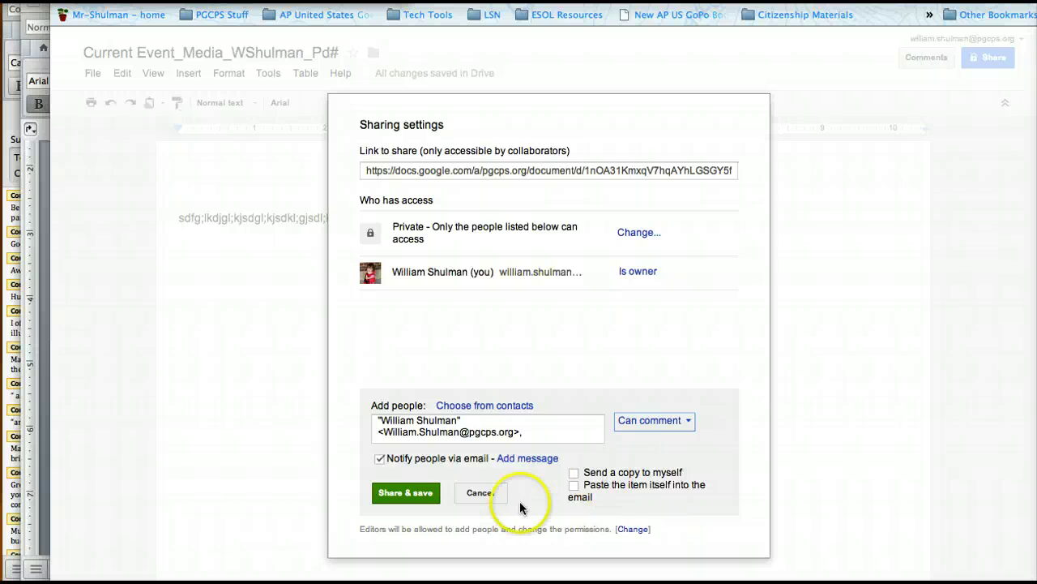
click(429, 492)
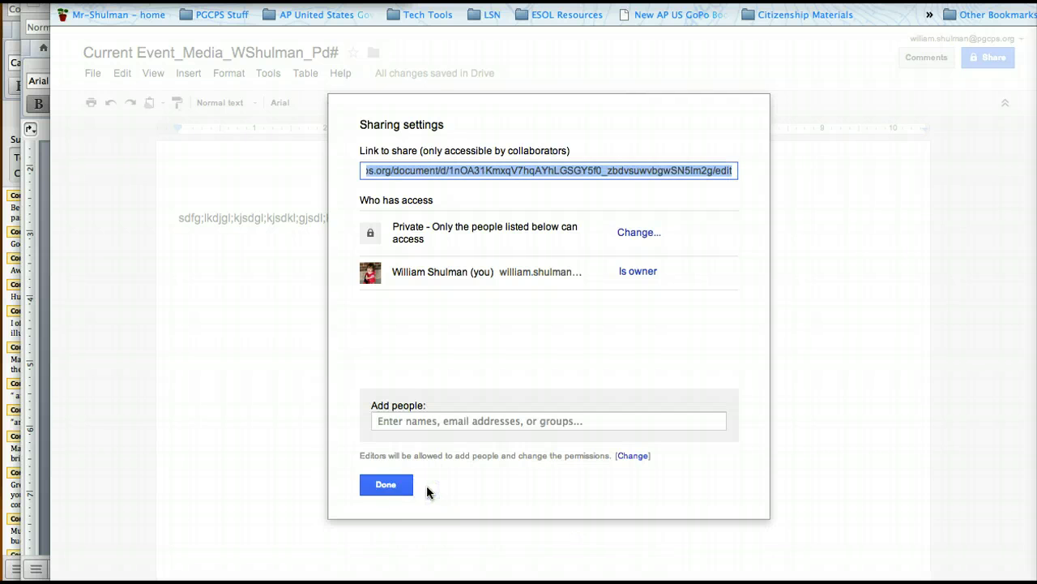
click(386, 485)
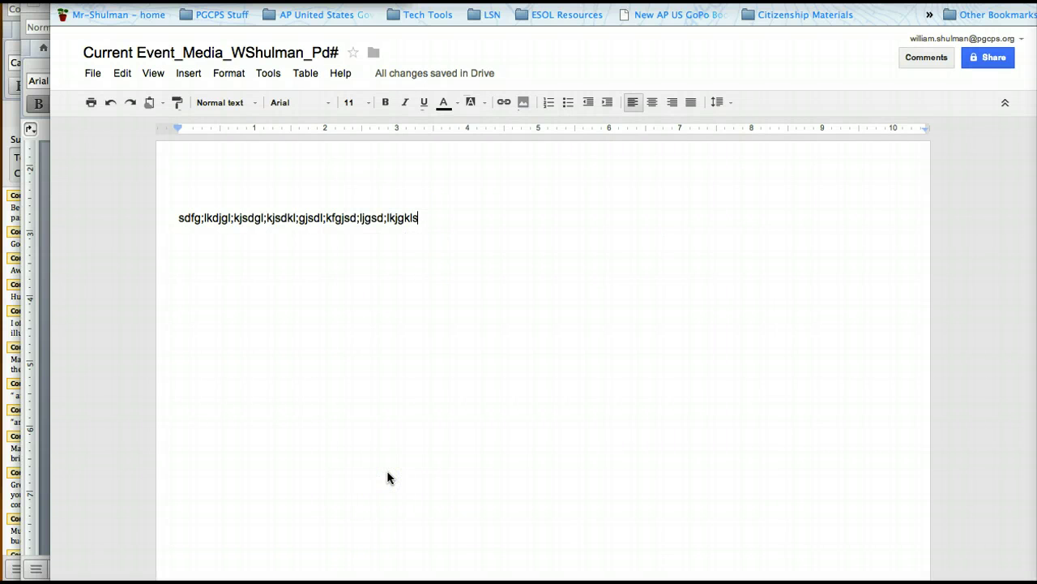
Leave the Current Event document and return to the Drive Home file list
click(387, 467)
click(319, 233)
click(363, 36)
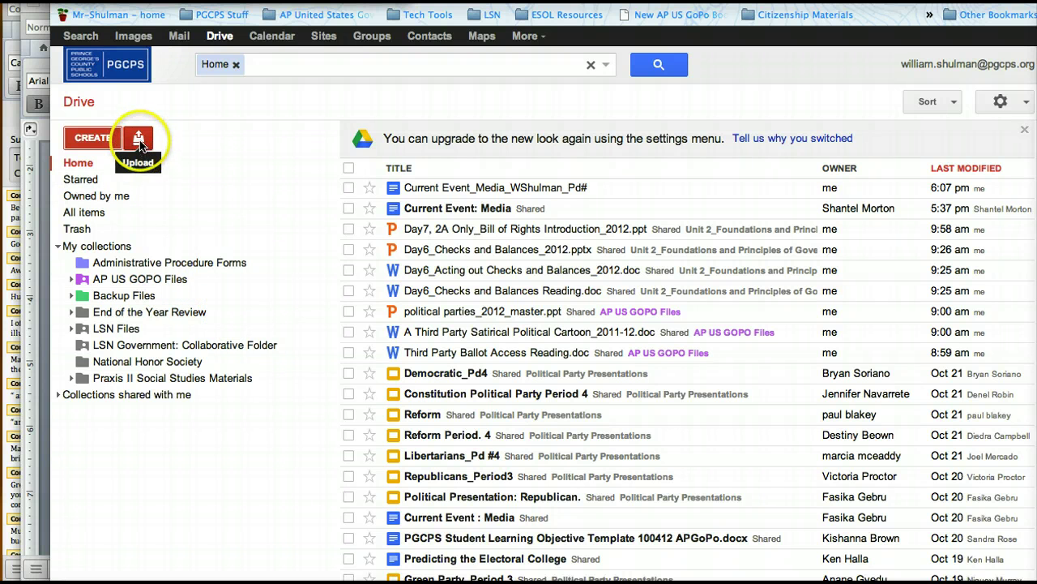
Upload the wedding vows .doc from Dropbox with Convert documents ticked, and open it
click(139, 144)
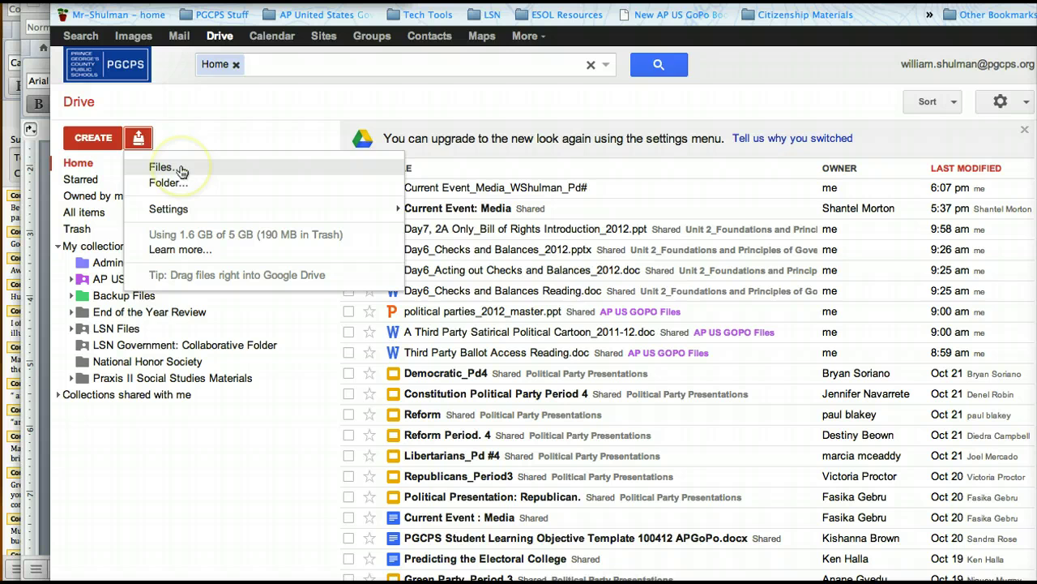
click(182, 169)
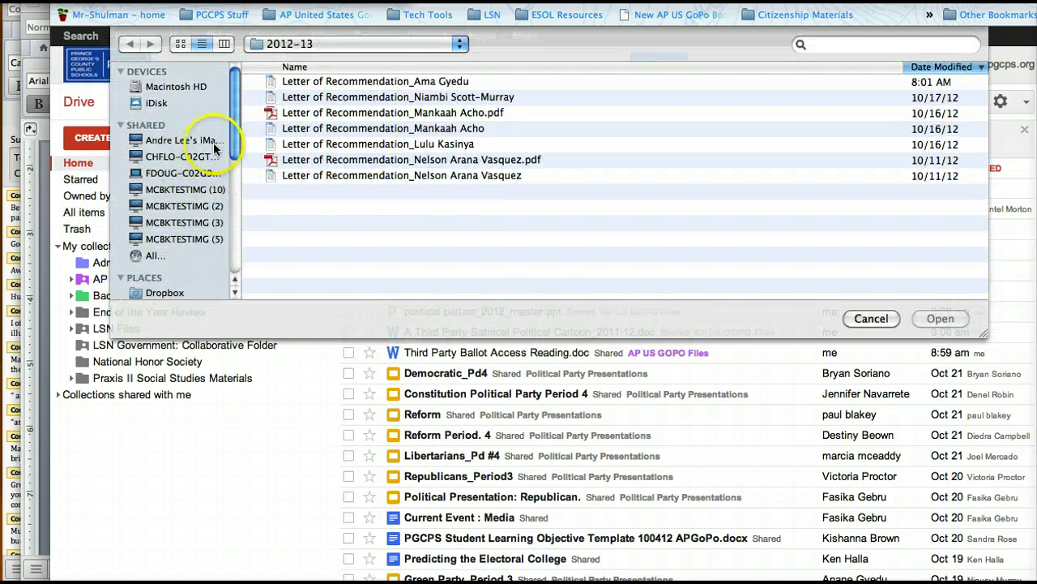
click(165, 292)
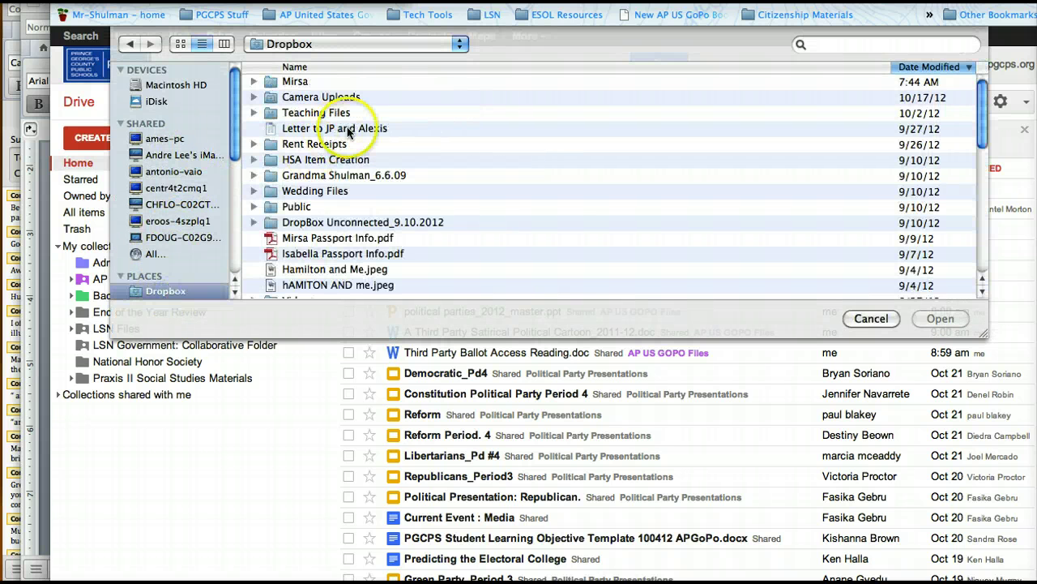
scroll(350, 137, down, 3)
scroll(354, 146, down, 3)
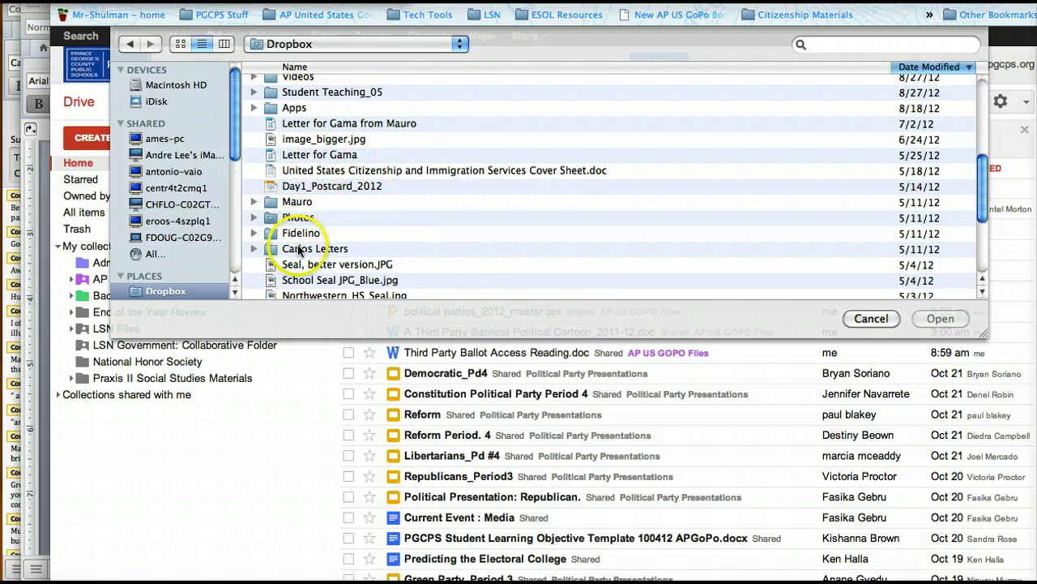
scroll(312, 244, down, 3)
scroll(344, 272, down, 3)
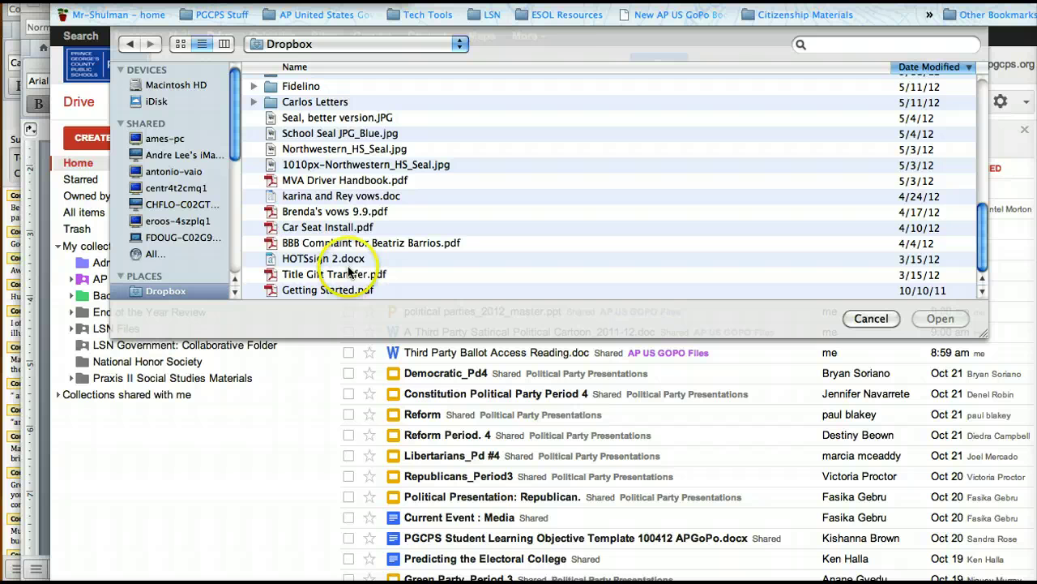
double_click(339, 201)
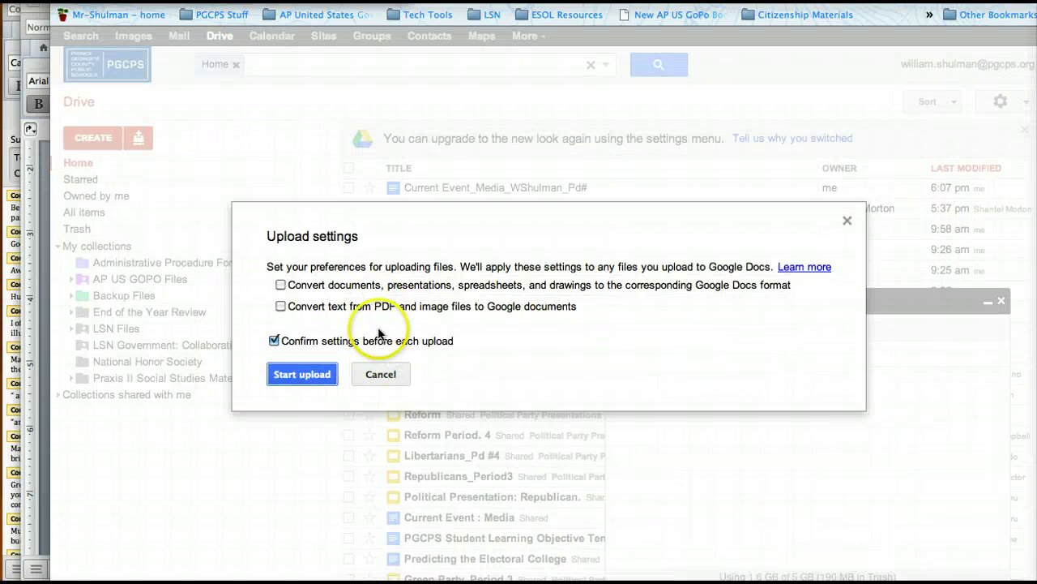
click(281, 285)
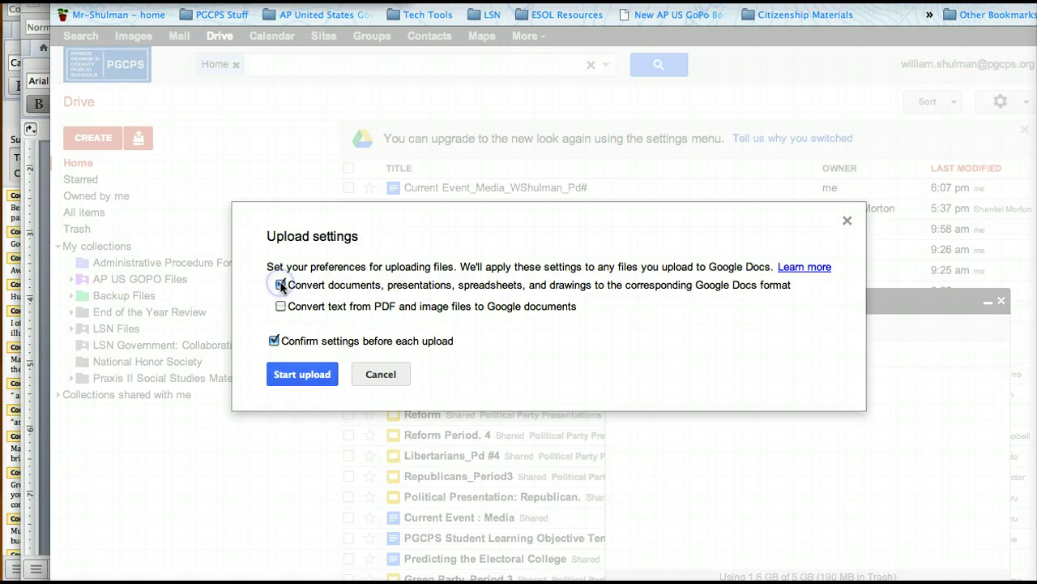
click(302, 375)
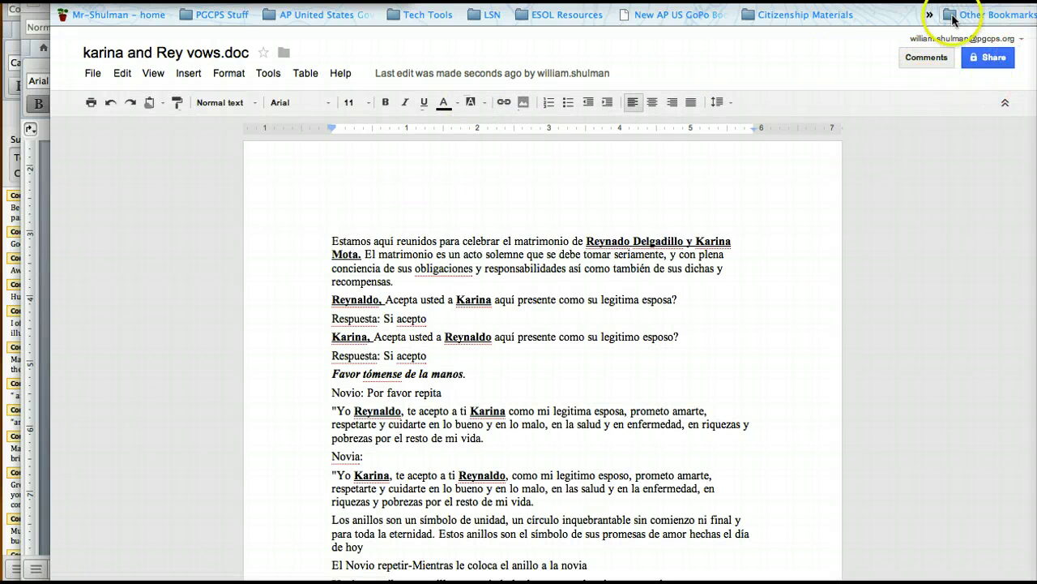
Add the teacher from the contact suggestions with Can comment access, save, and return to the text
click(986, 63)
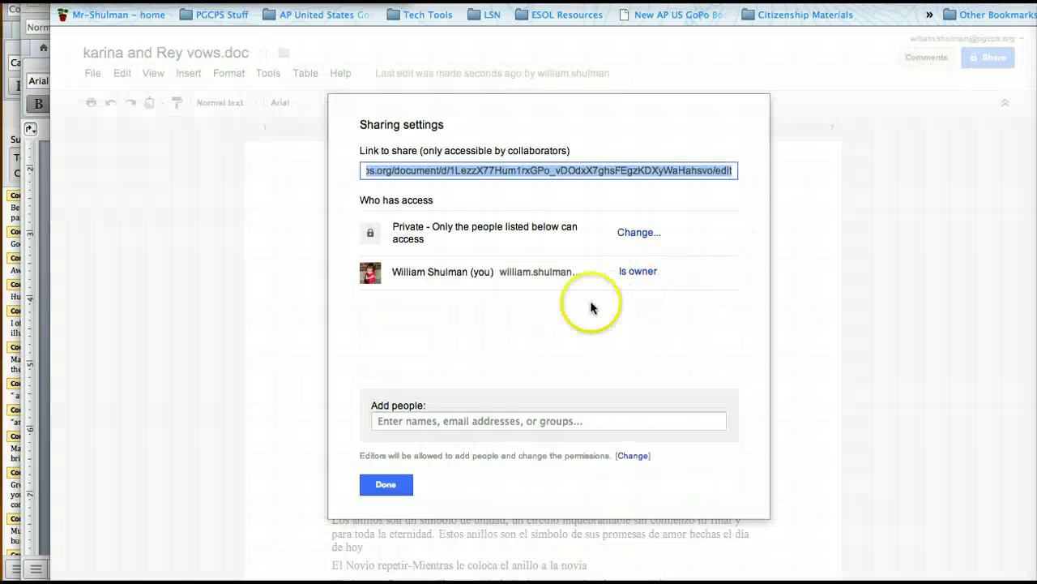
click(457, 420)
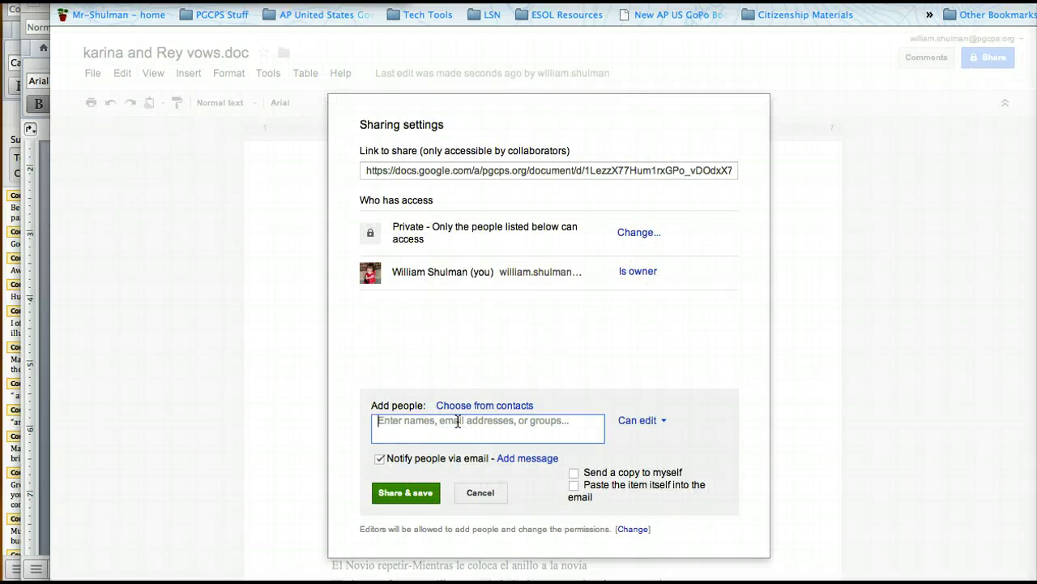
text(willia)
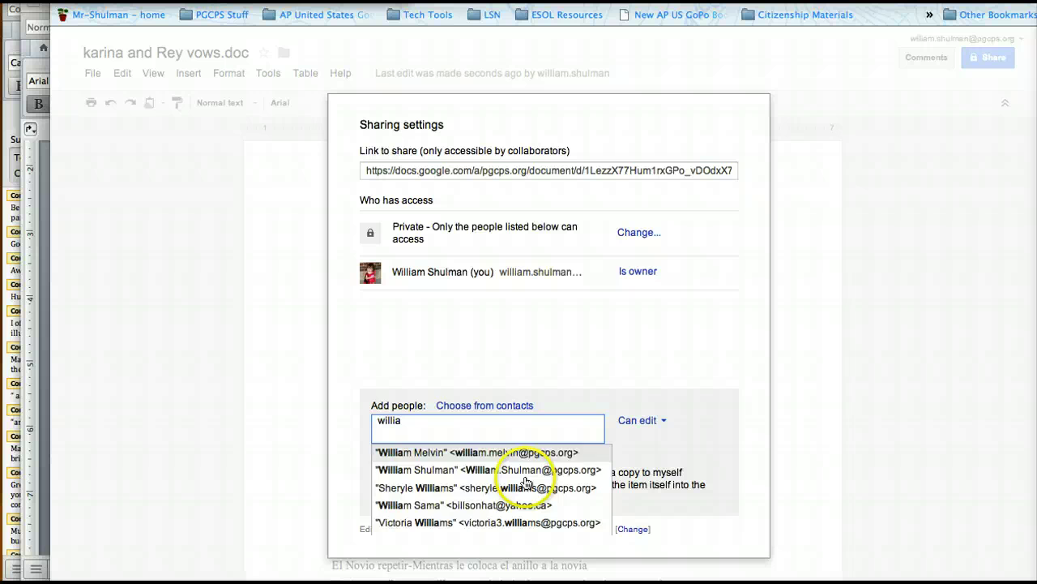
click(528, 471)
click(639, 420)
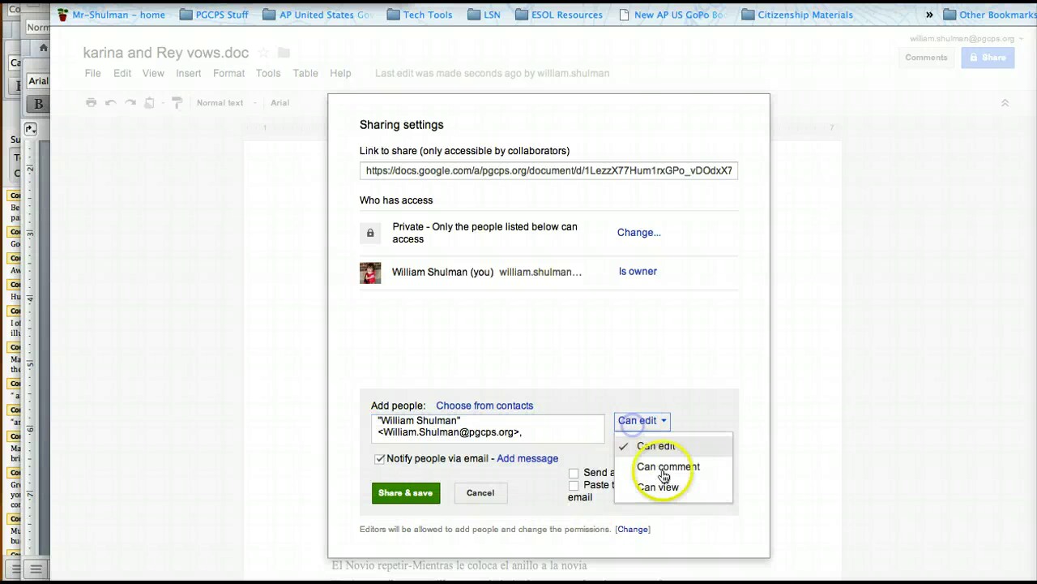
click(665, 468)
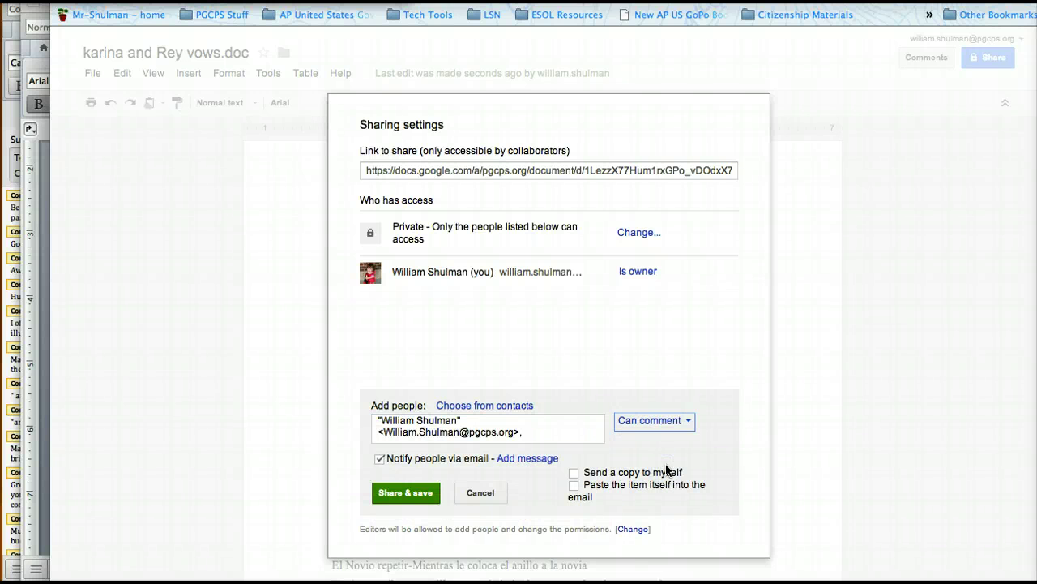
click(390, 494)
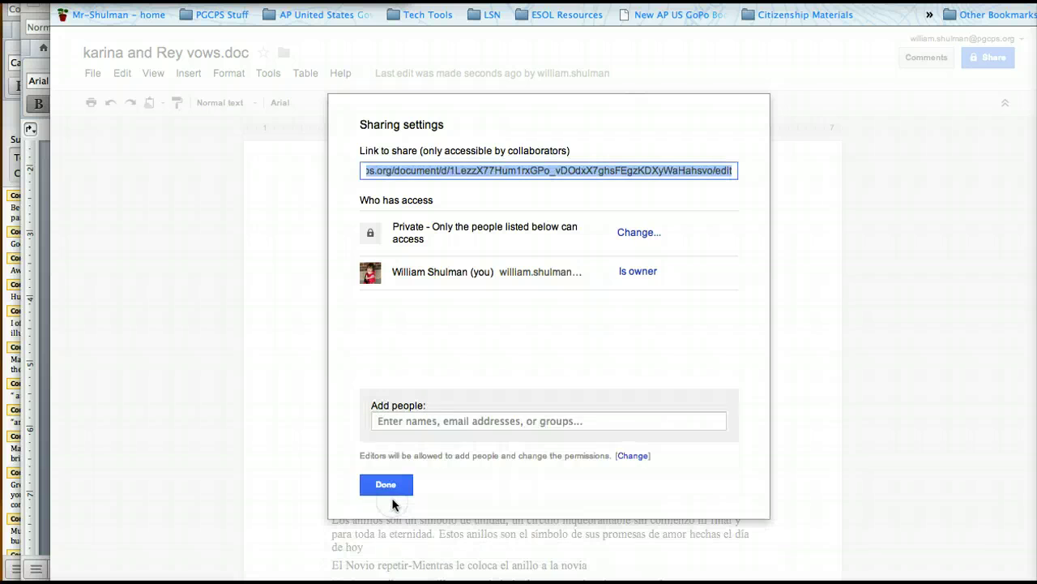
click(391, 487)
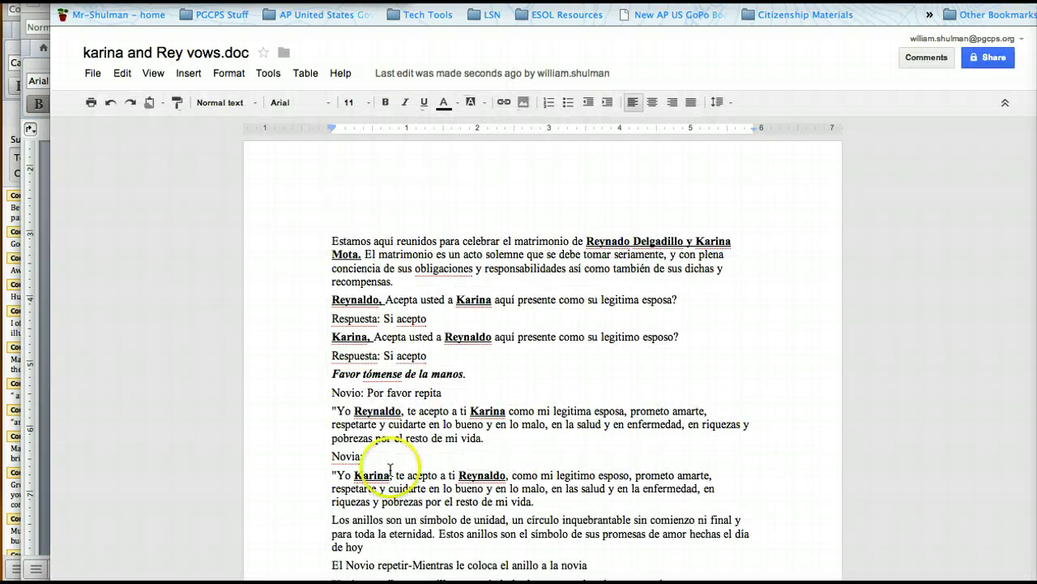
click(488, 159)
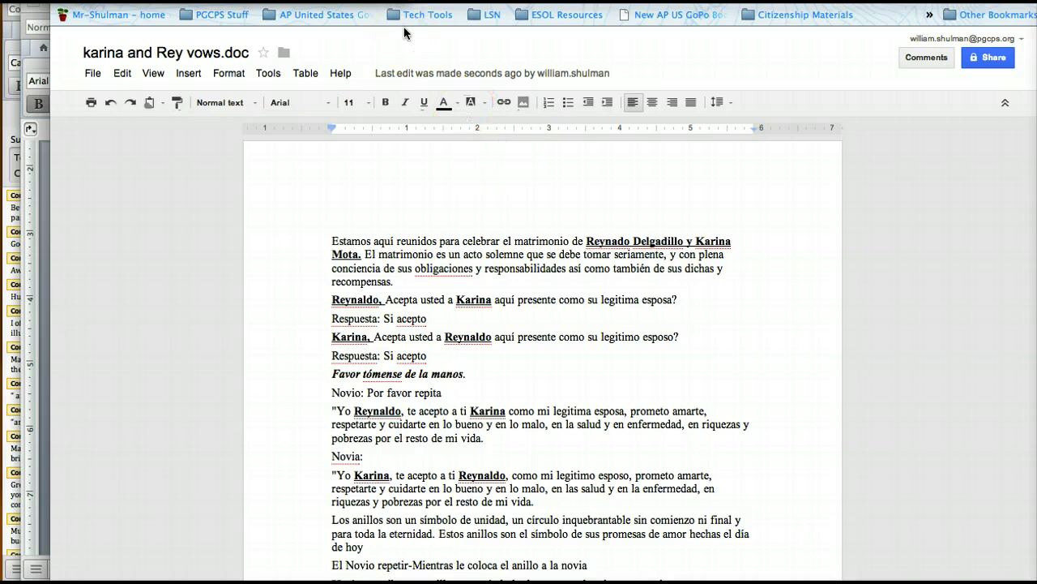